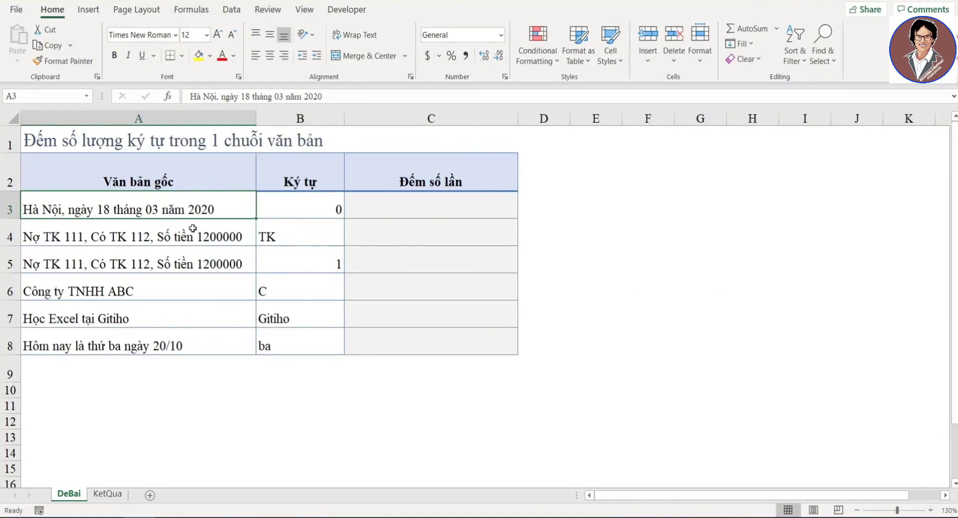
- Review the source sentences in column A and the search characters in B3:B8
click(170, 239)
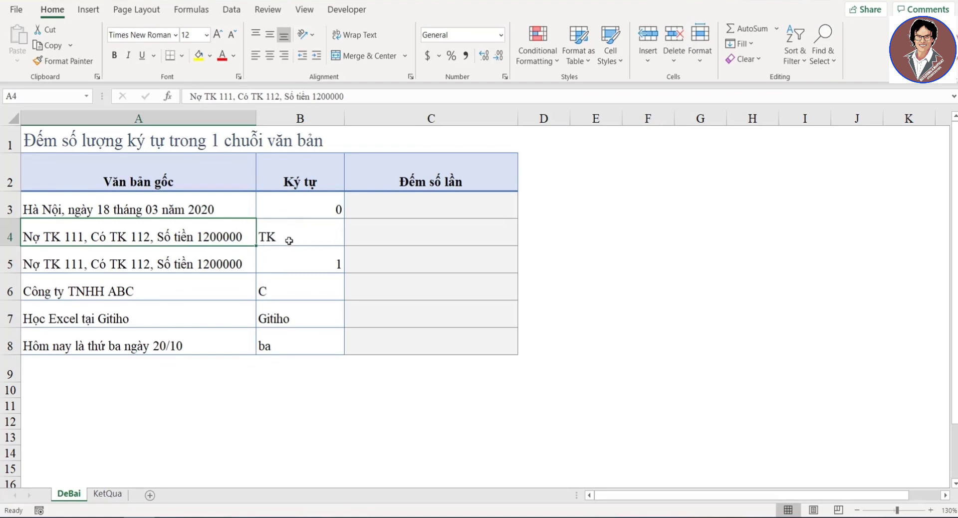
click(123, 316)
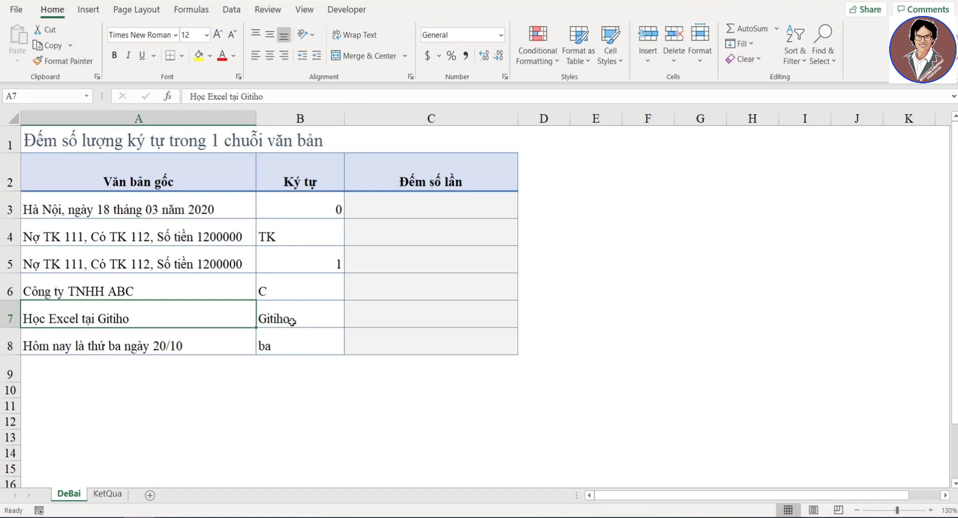
click(310, 209)
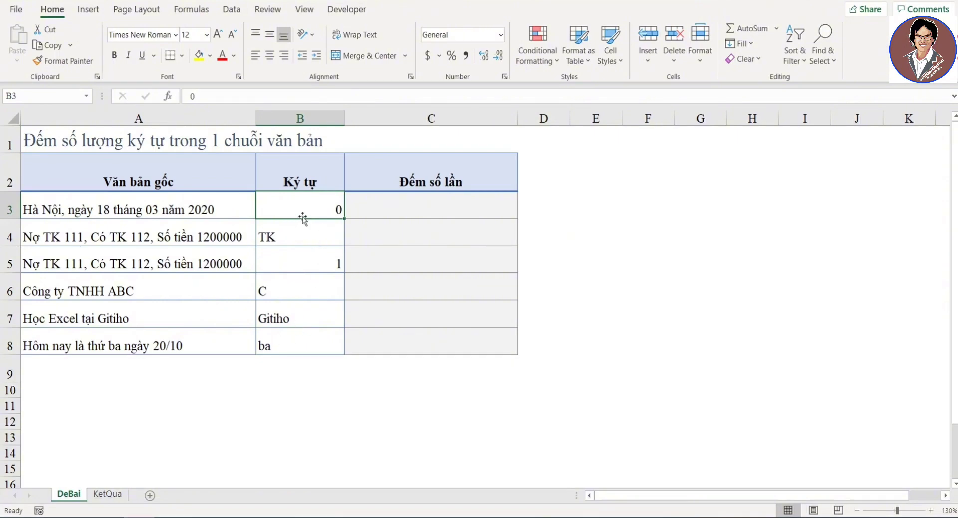
drag(301, 210, 299, 338)
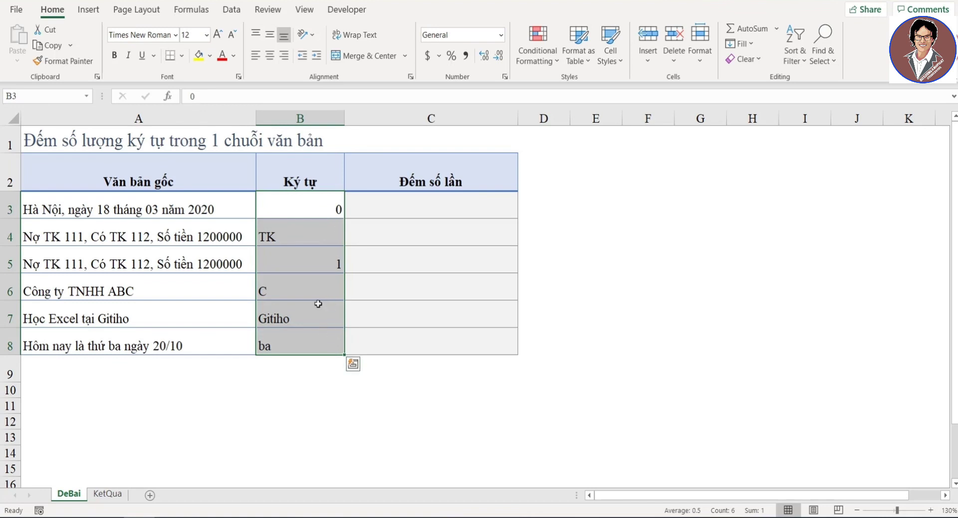
click(373, 216)
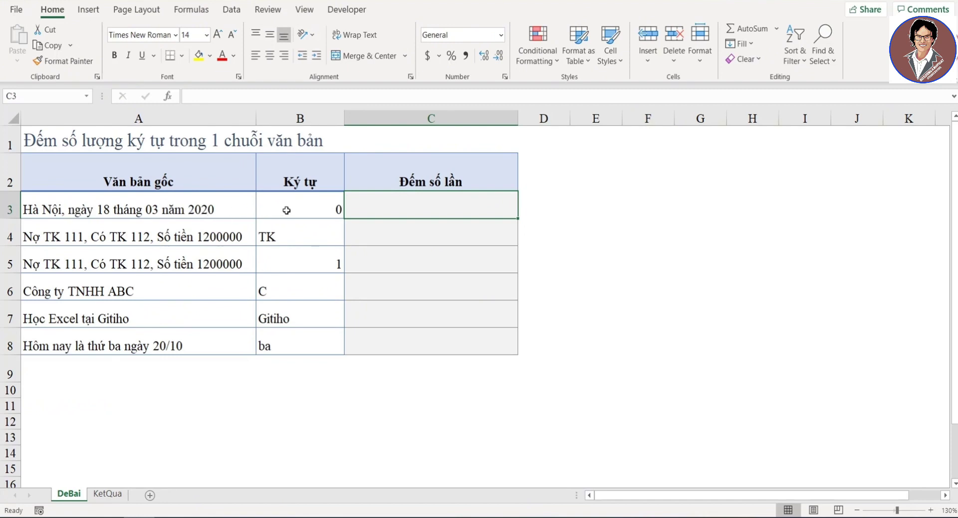
drag(295, 209, 302, 349)
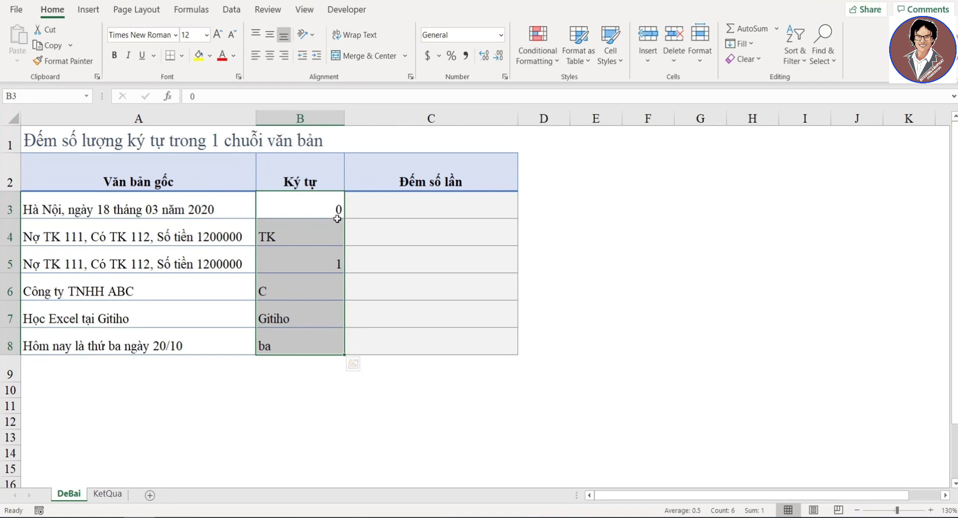
click(399, 210)
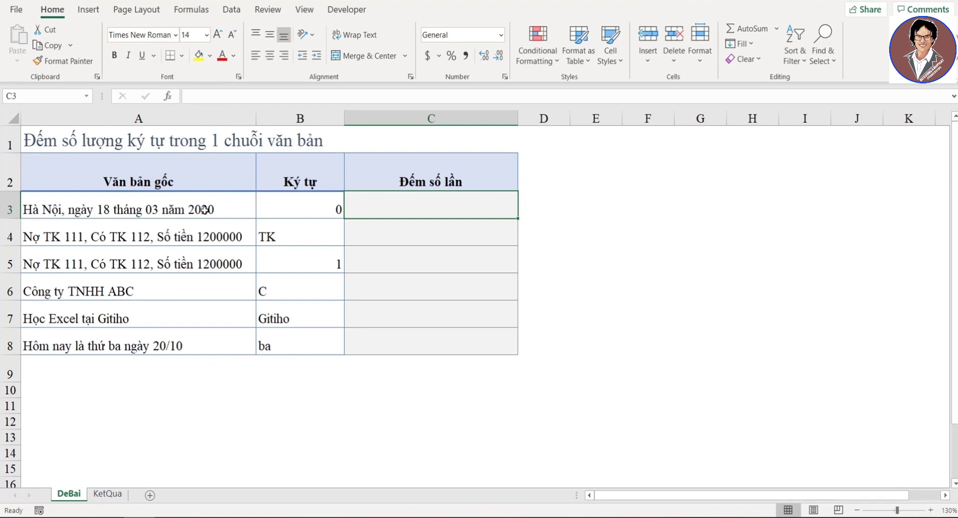
- Enter SUBSTITUTE(A3,B3,"") in C3 to strip the B3 text from A3
text(=)
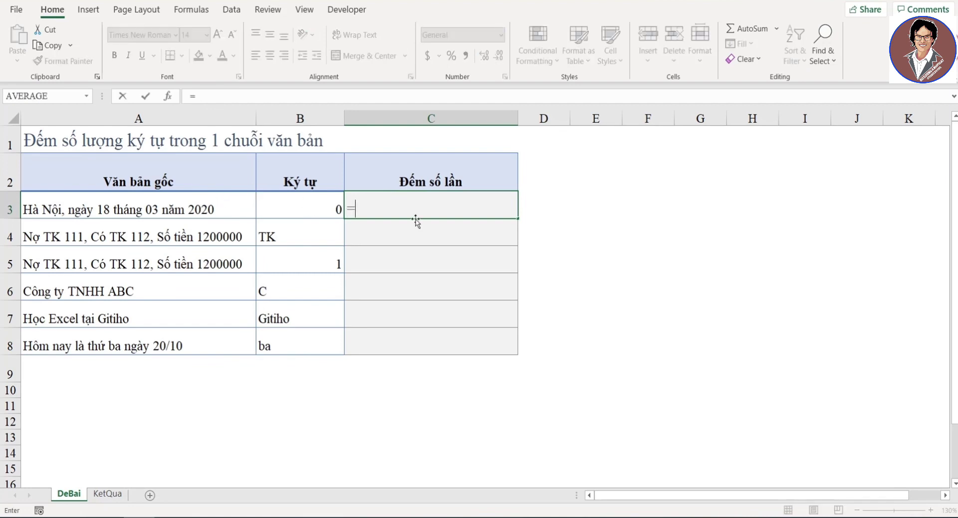
text(sub)
key(Tab)
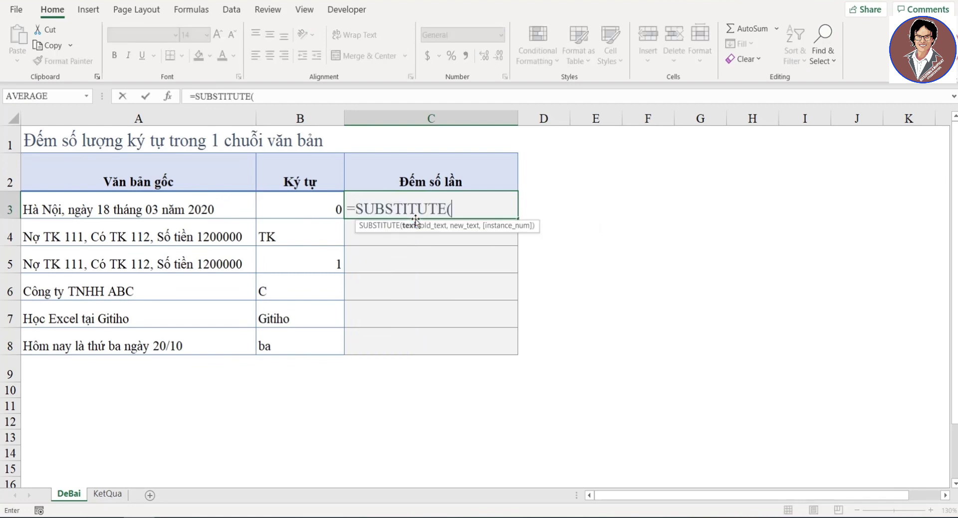
click(208, 206)
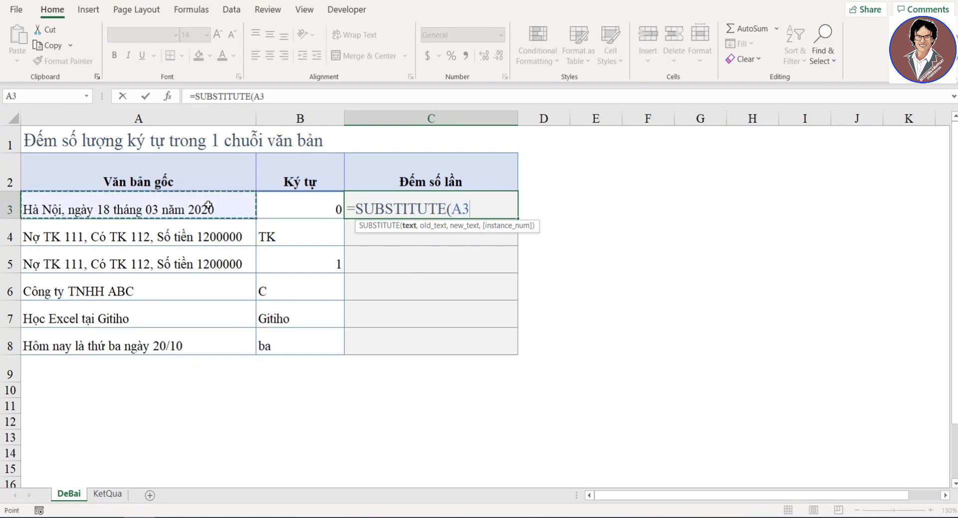
text(,)
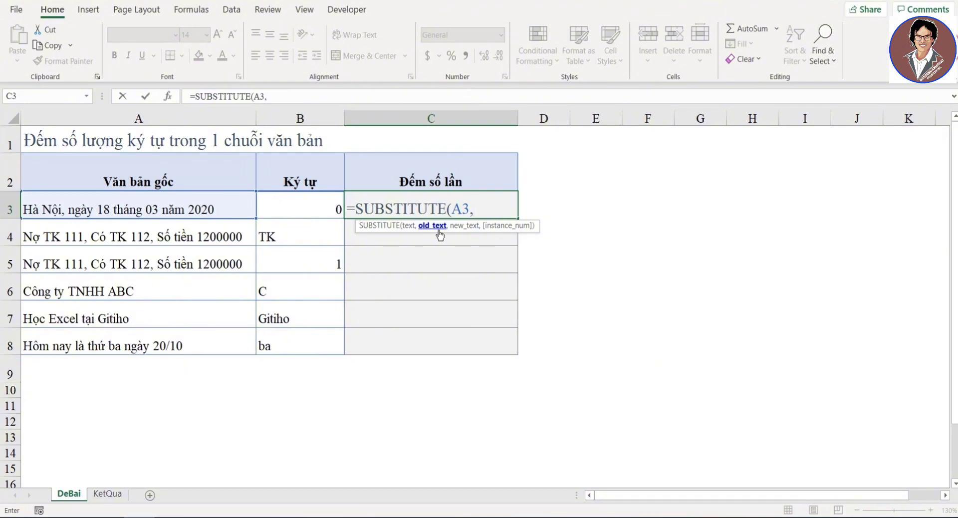
click(309, 200)
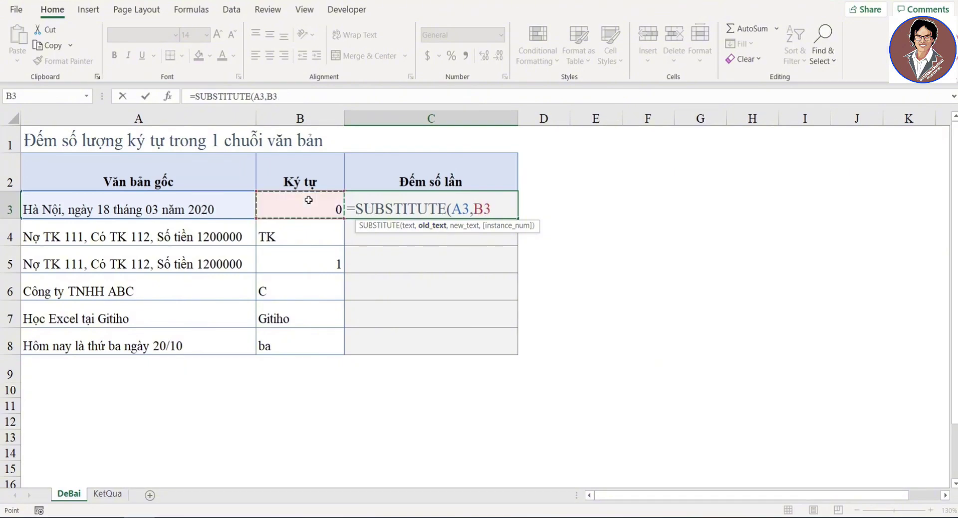
text(,)
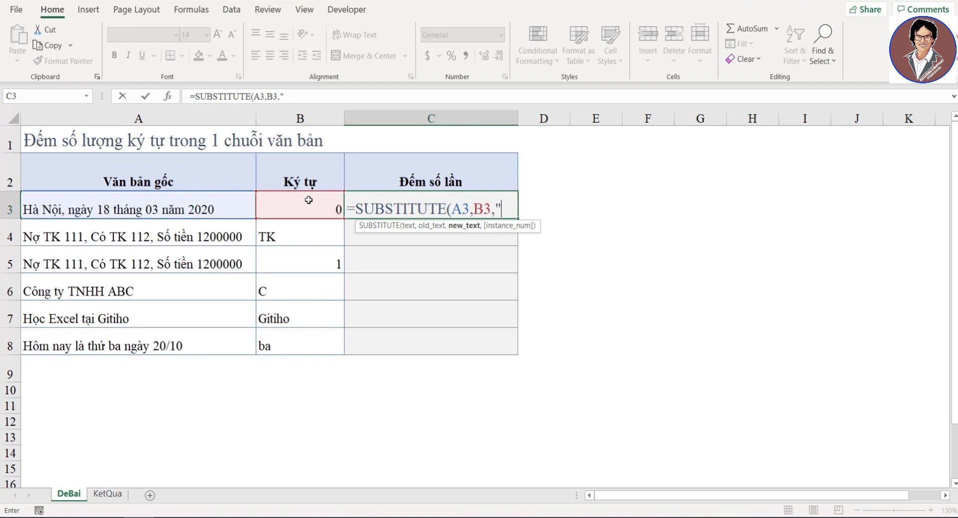
text(")
text())
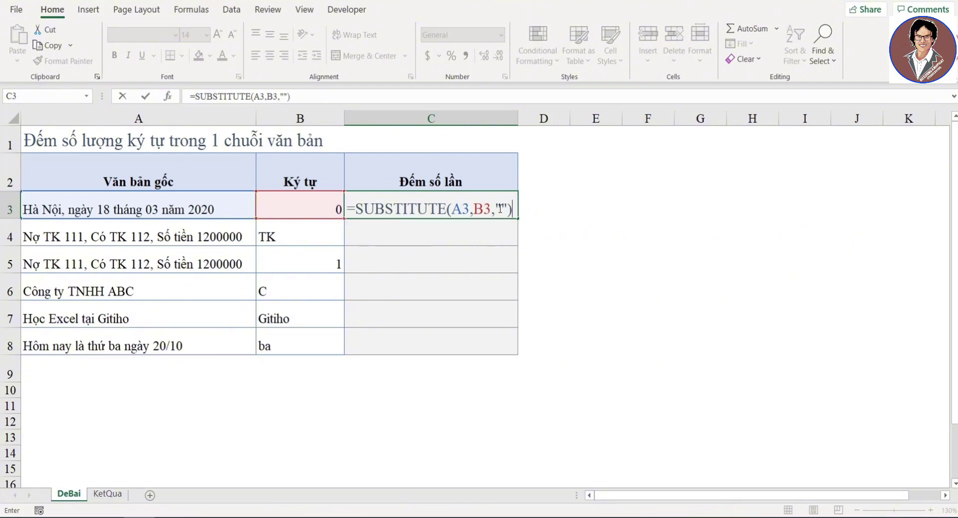
click(355, 209)
- Complete C3 as =LEN(A3)-LEN(SUBSTITUTE(A3,B3,"")) so it returns 3
text(len)
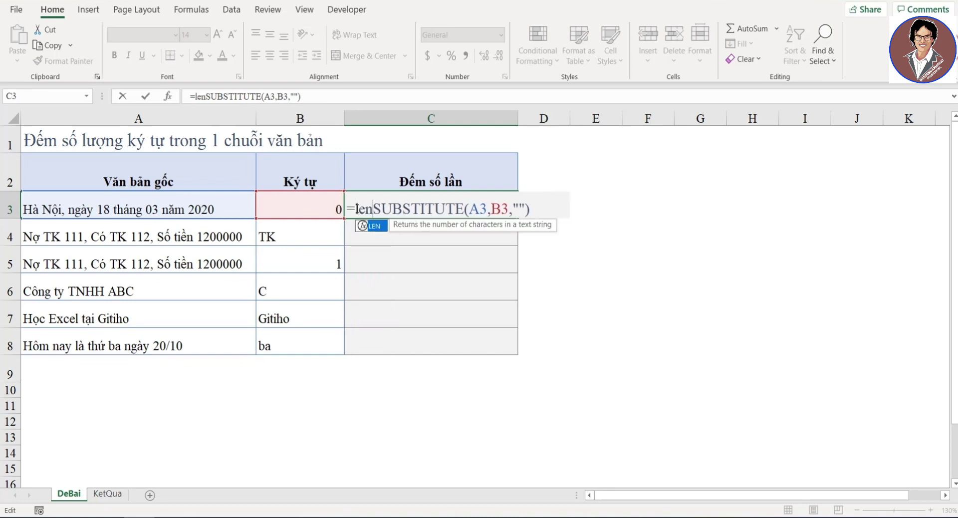
text(()
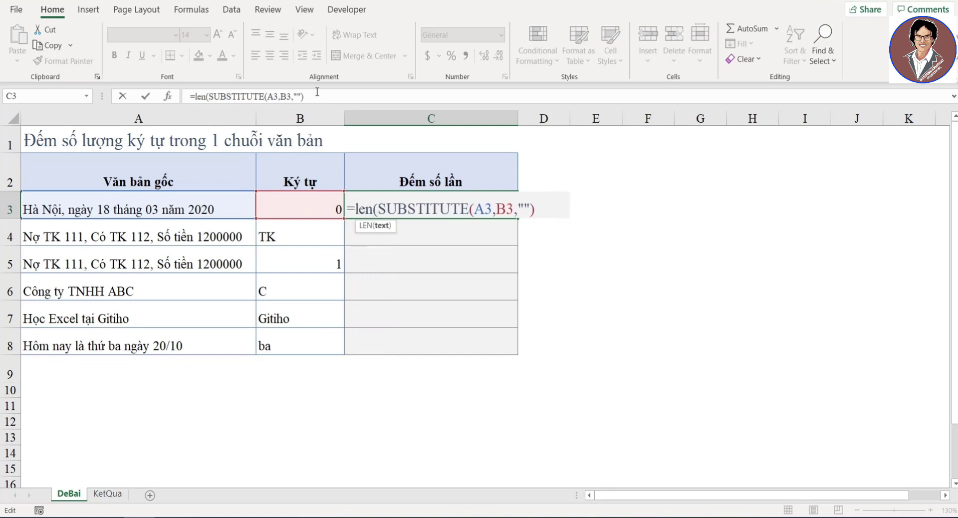
click(317, 95)
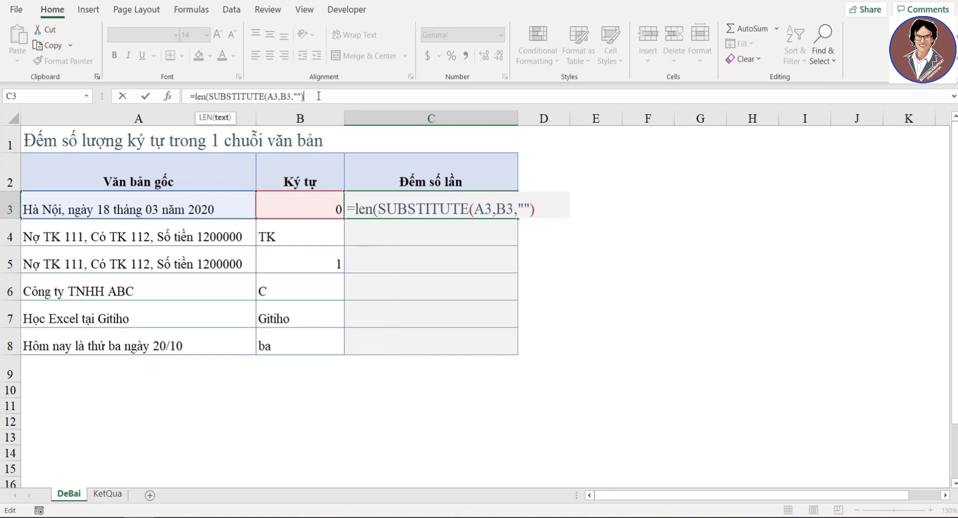
text())
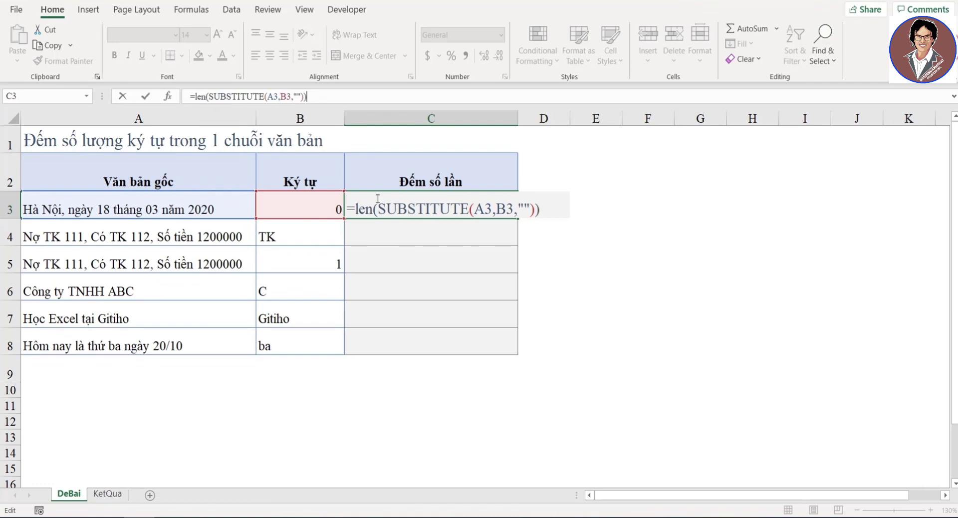
drag(356, 209, 690, 216)
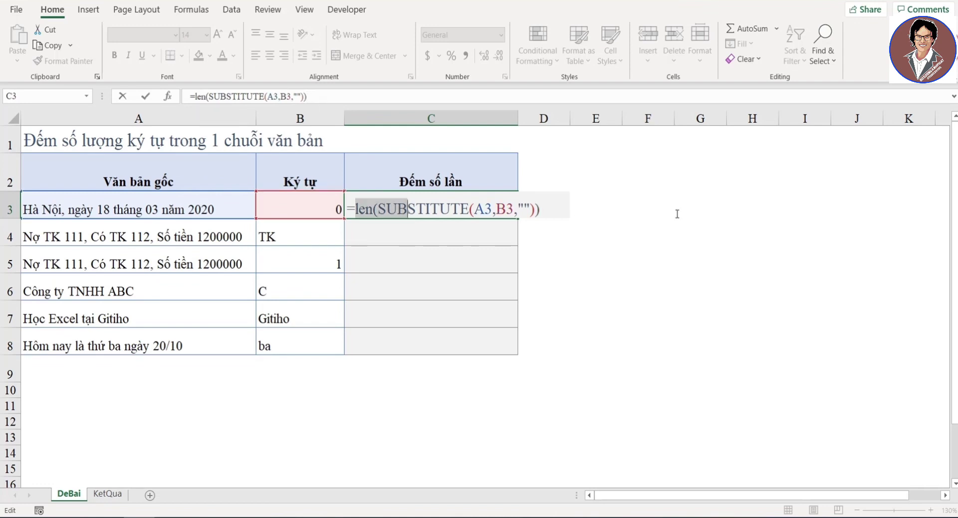
click(356, 210)
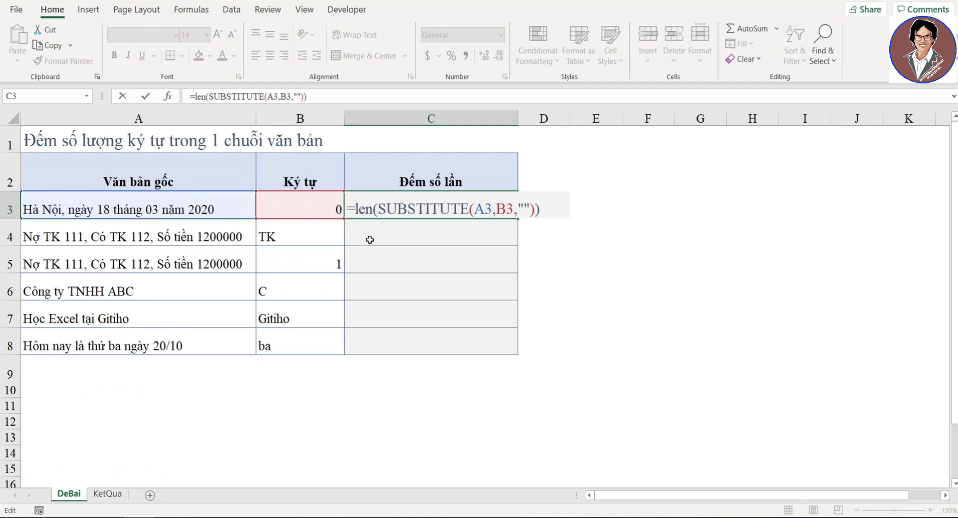
text(LEN()
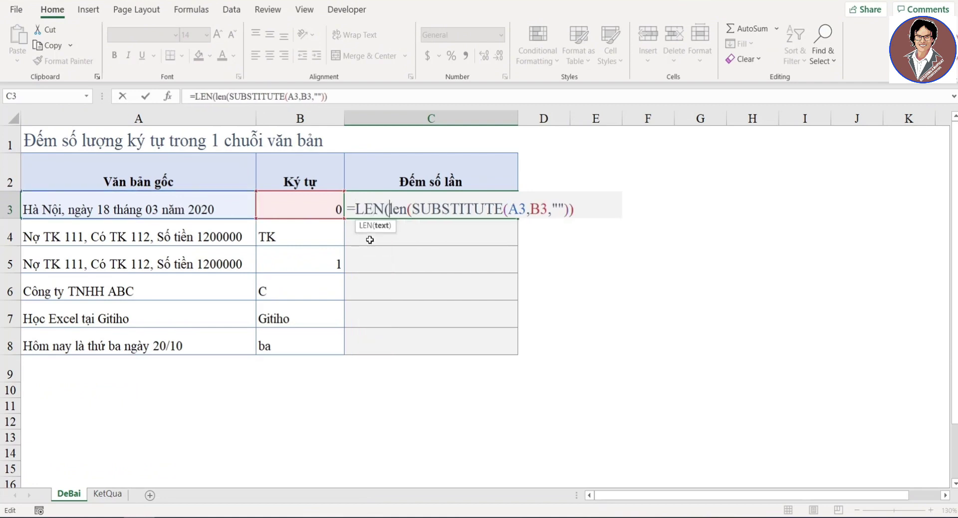
click(213, 210)
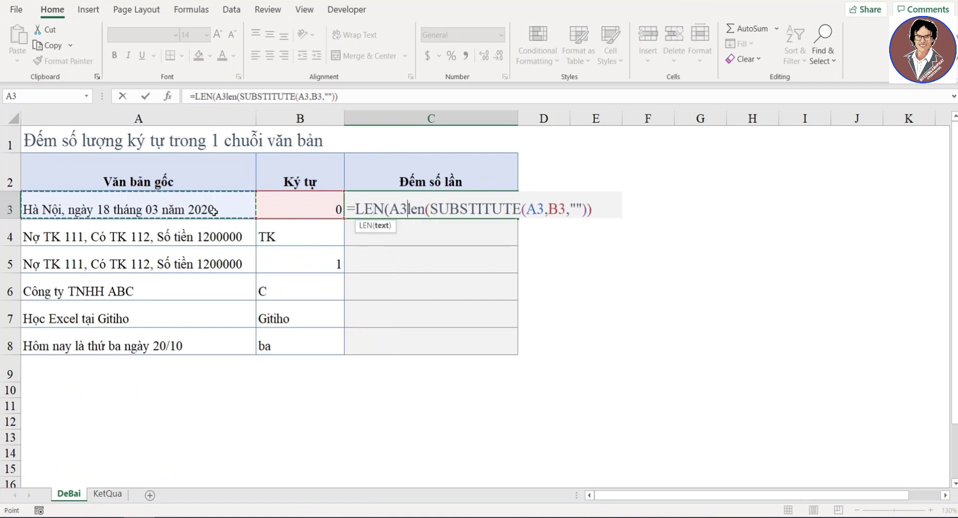
text()-)
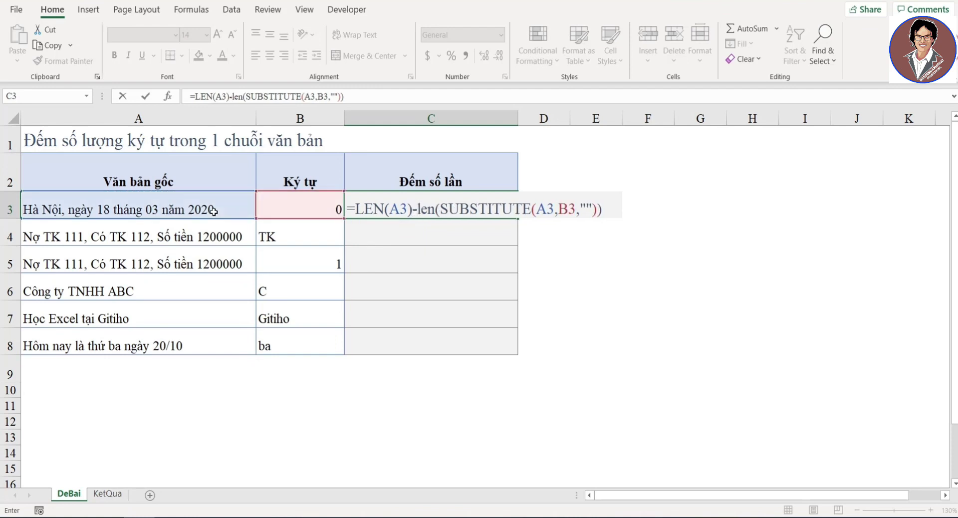
drag(418, 209, 603, 209)
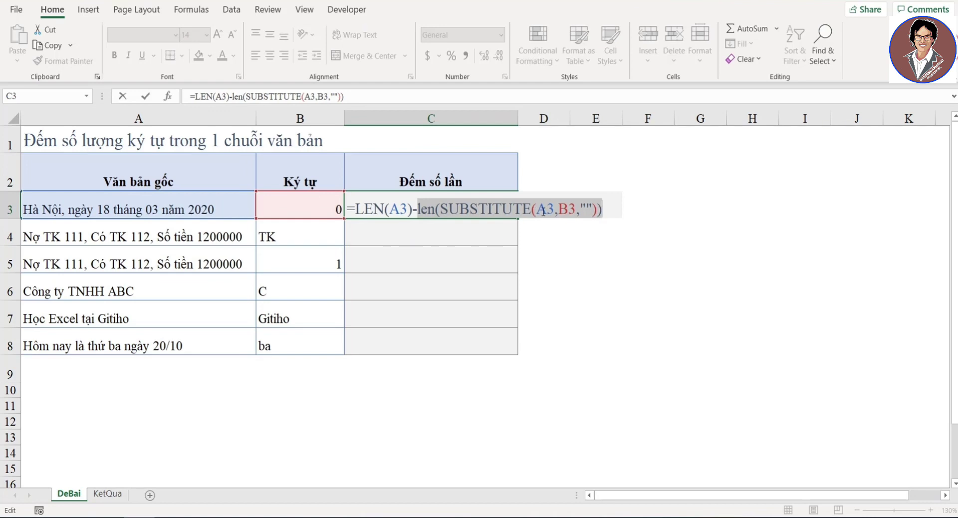
key(Return)
click(488, 210)
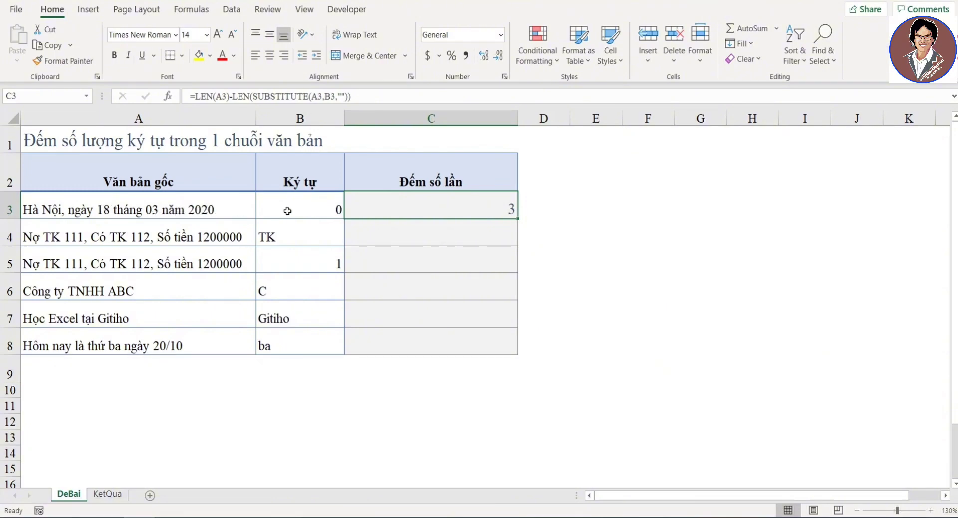
- Fill the C3 formula down to C8, giving 4, 6, 2, 6, 2, and check row 4
drag(518, 218, 543, 342)
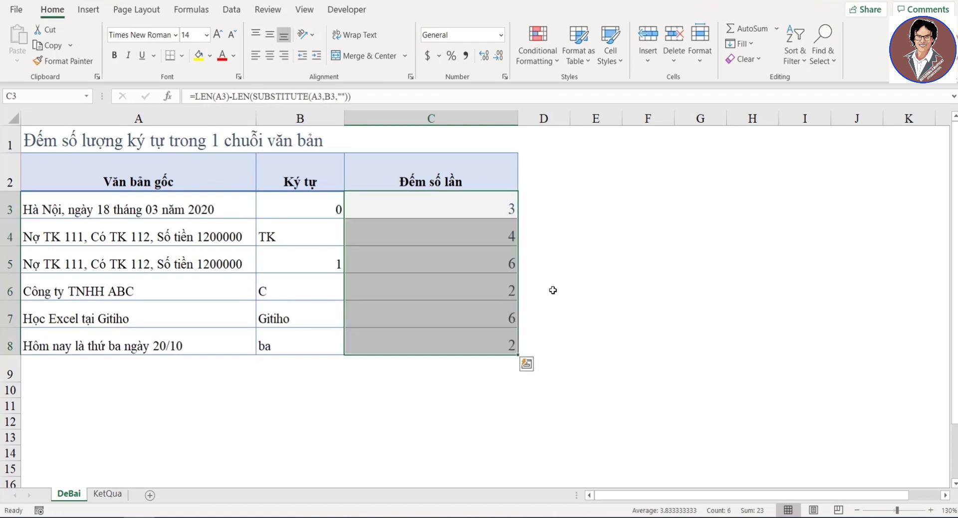
click(160, 235)
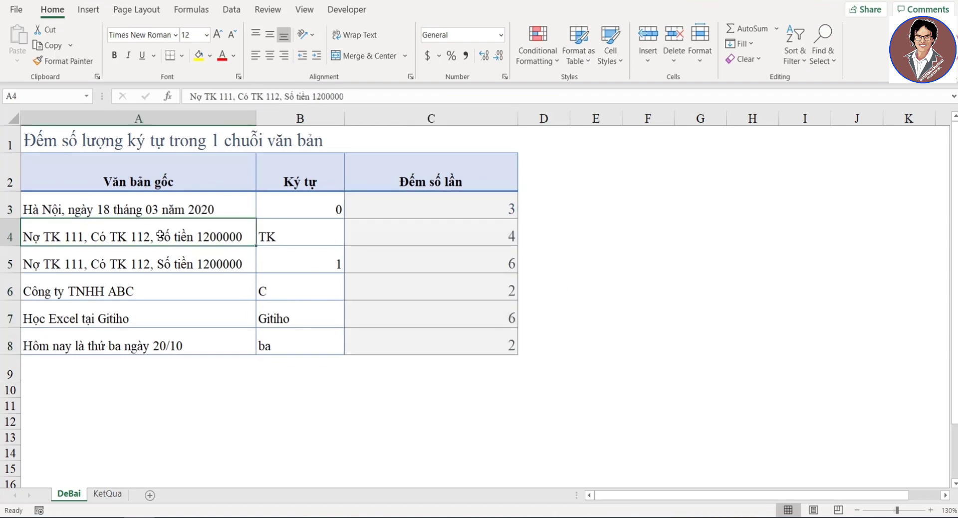
click(490, 238)
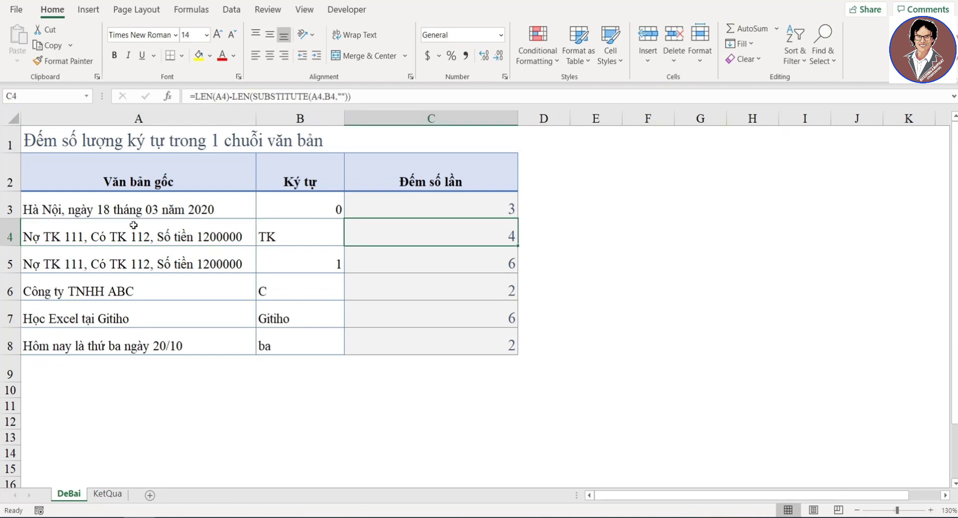
click(291, 234)
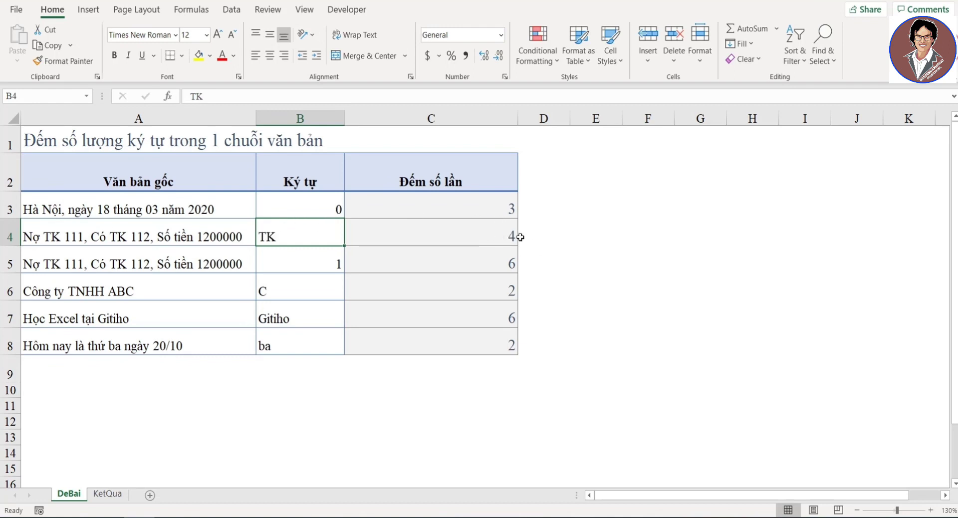
mouse_move(455, 201)
mouse_down()
mouse_move(465, 321)
mouse_move(477, 344)
mouse_up()
click(477, 203)
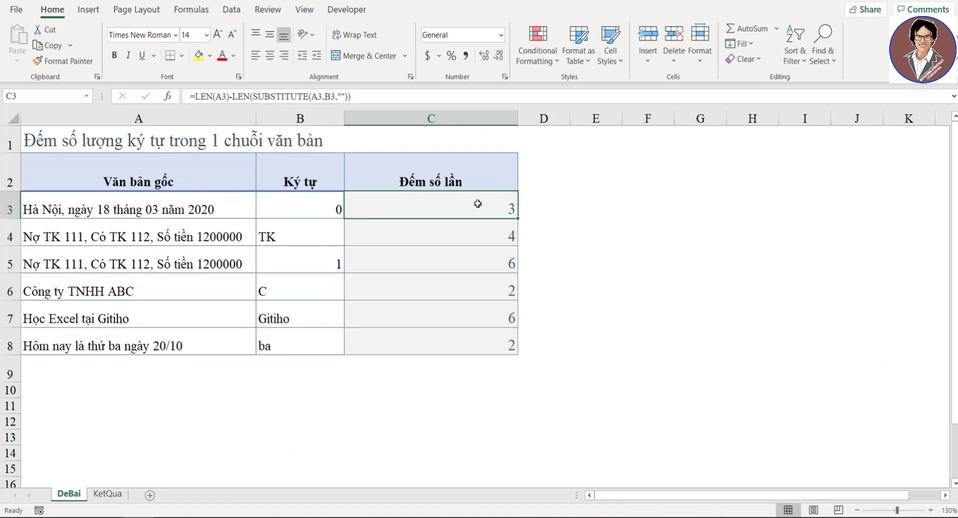
- Bracket the length difference in C3's formula and append /LEN(B3)
click(196, 95)
drag(196, 94, 351, 95)
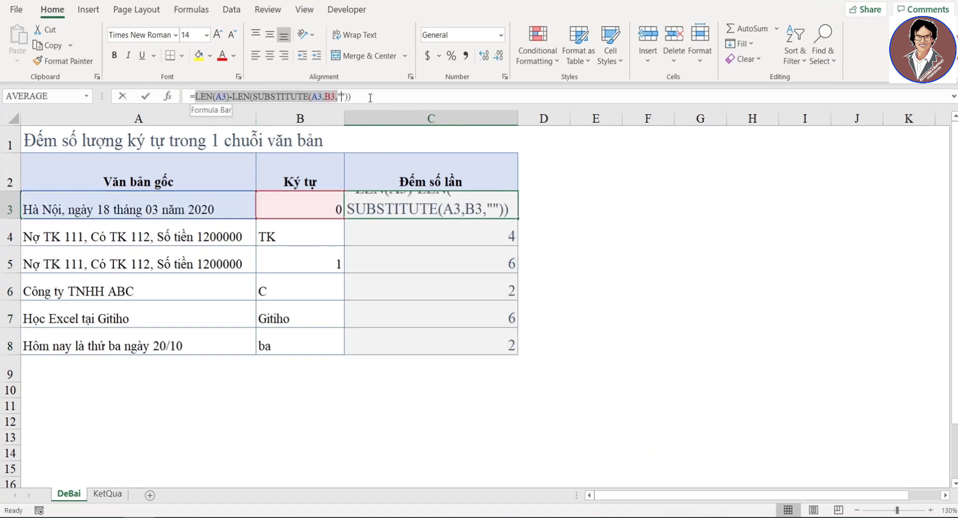
click(196, 96)
text(()
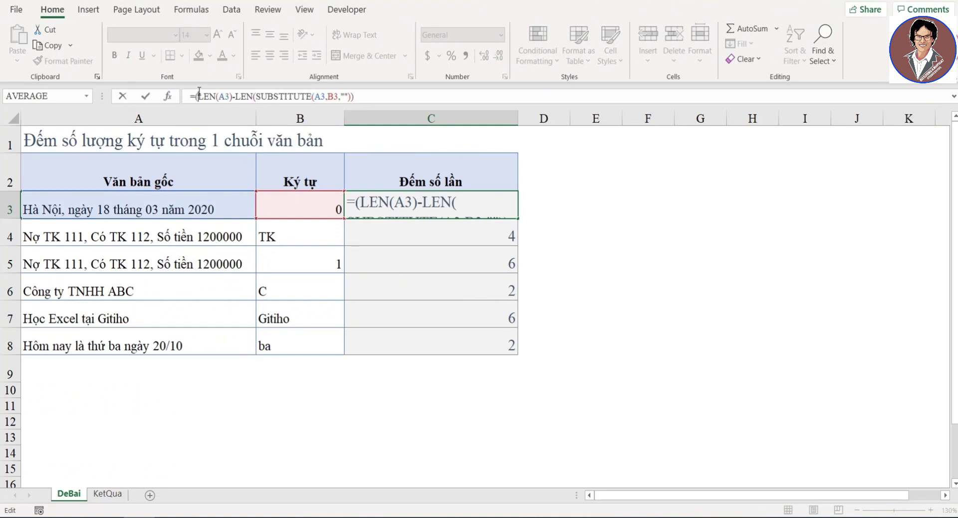
click(357, 97)
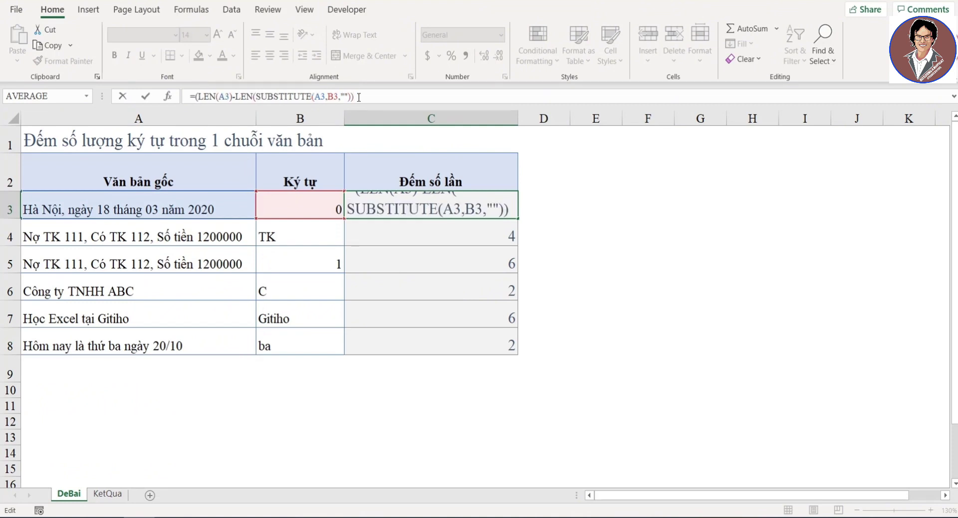
text()/)
text(LEN()
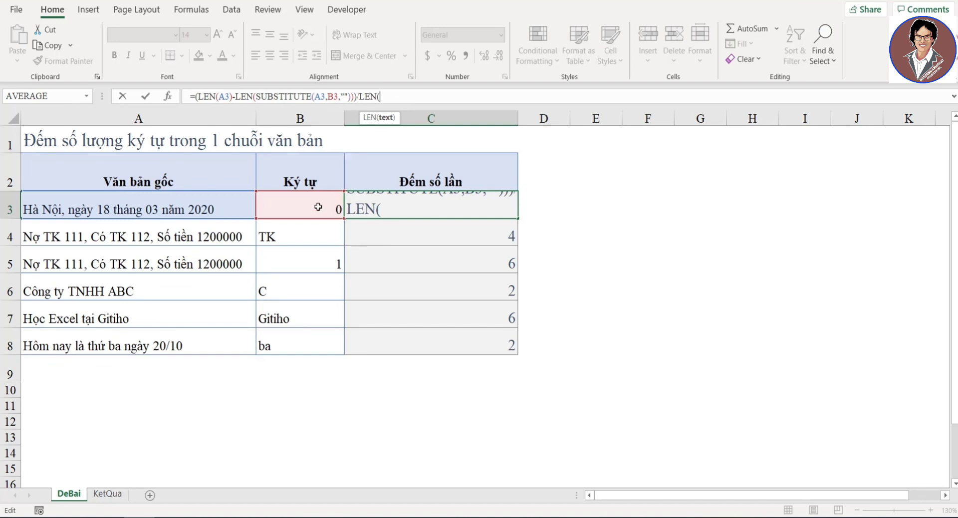
click(318, 206)
text())
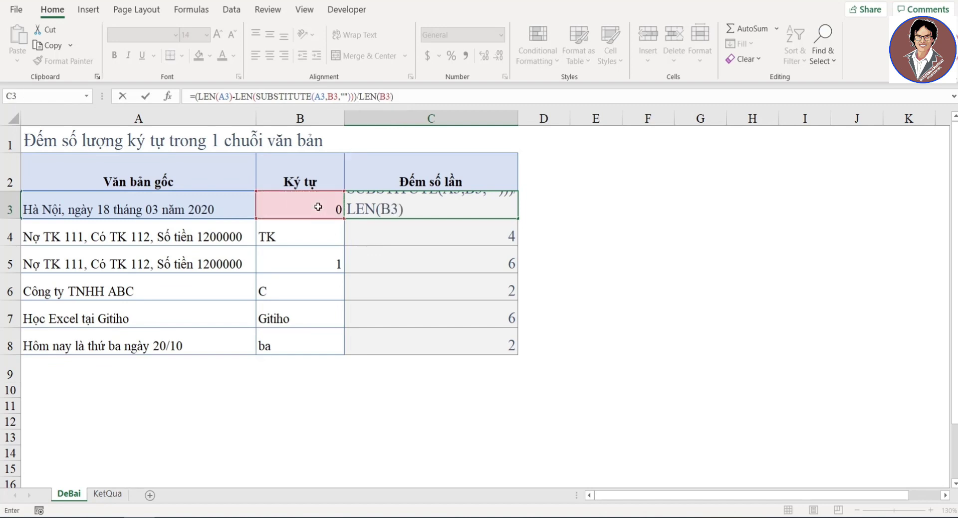
- Review the bracketed numerator and LEN(B3) divisor, then commit the formula, still returning 3
drag(360, 96, 420, 96)
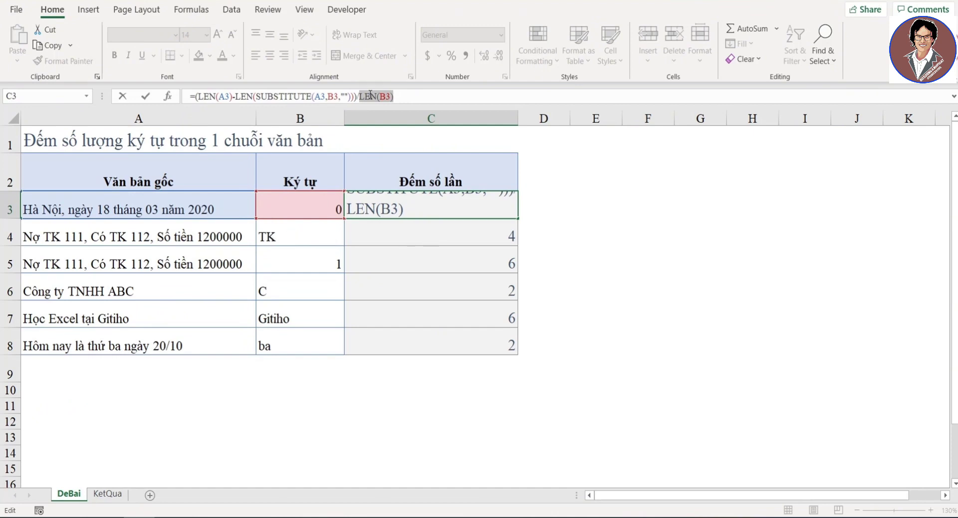
text(/)
drag(196, 96, 420, 95)
drag(195, 97, 394, 97)
click(411, 94)
key(ctrl+Return)
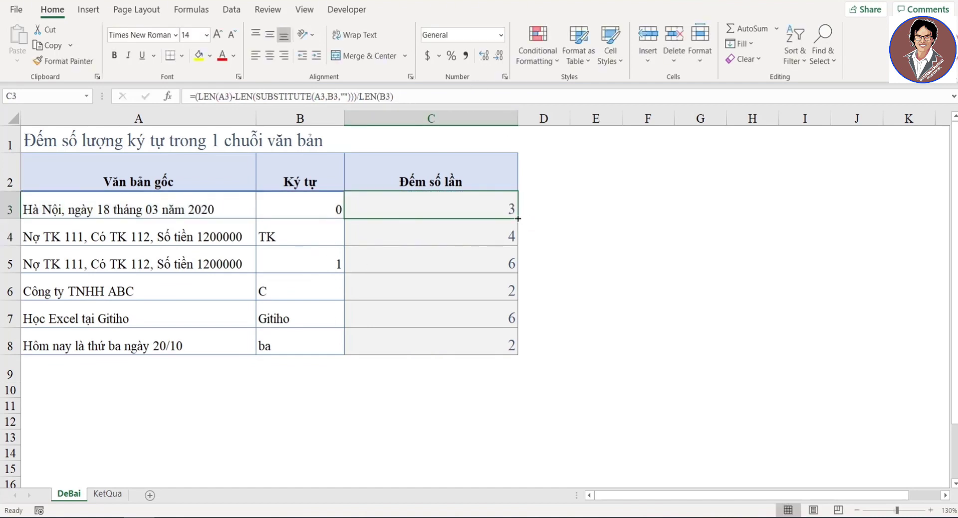
- Fill the divided formula down to C8 (2, 6, 2, 1, 1) and verify rows 4, 5 and 7
drag(518, 218, 518, 352)
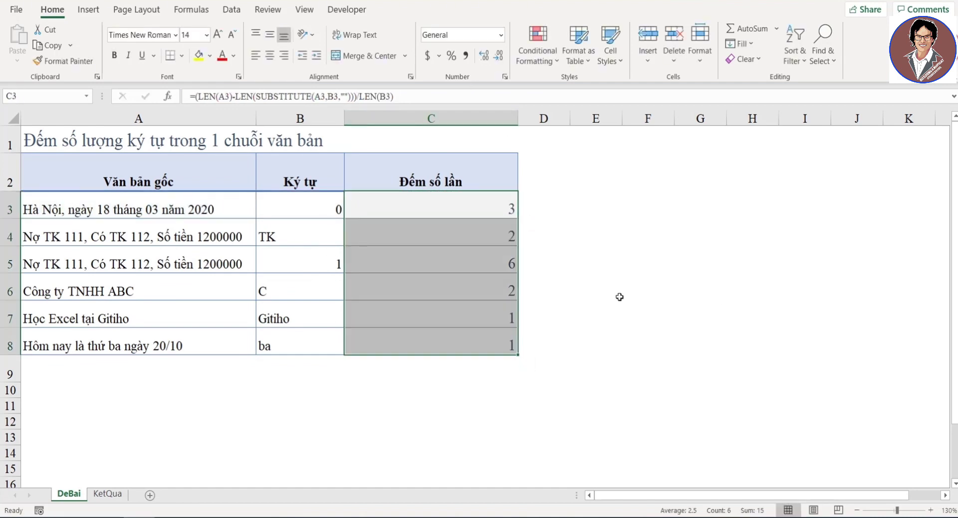
click(304, 236)
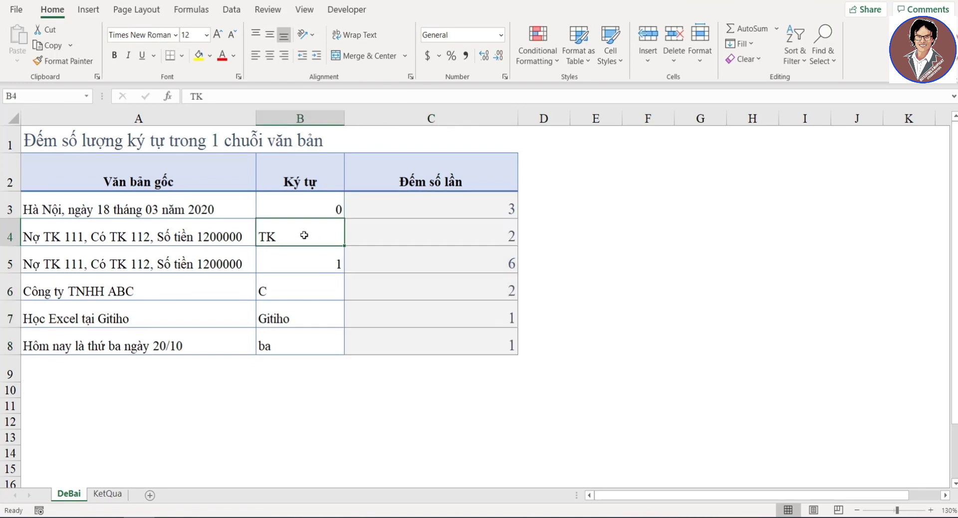
click(482, 232)
click(54, 226)
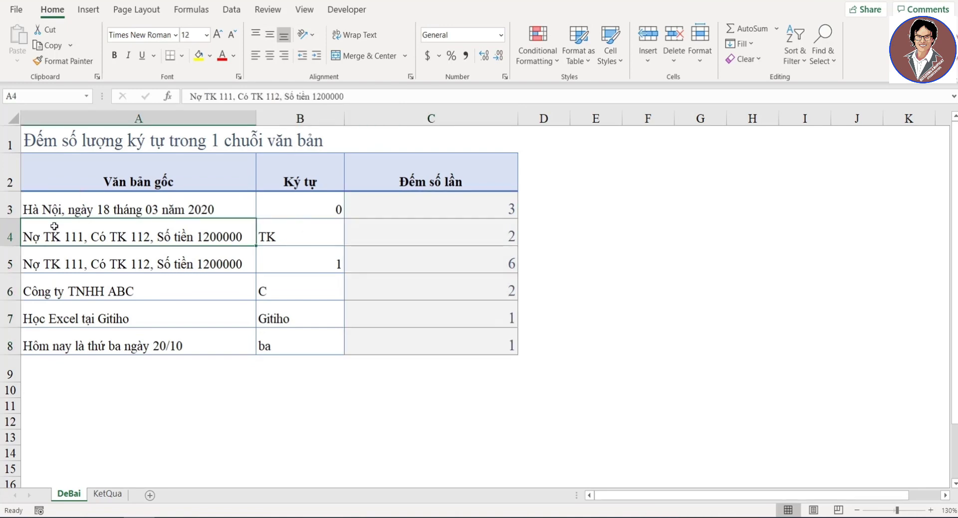
click(309, 313)
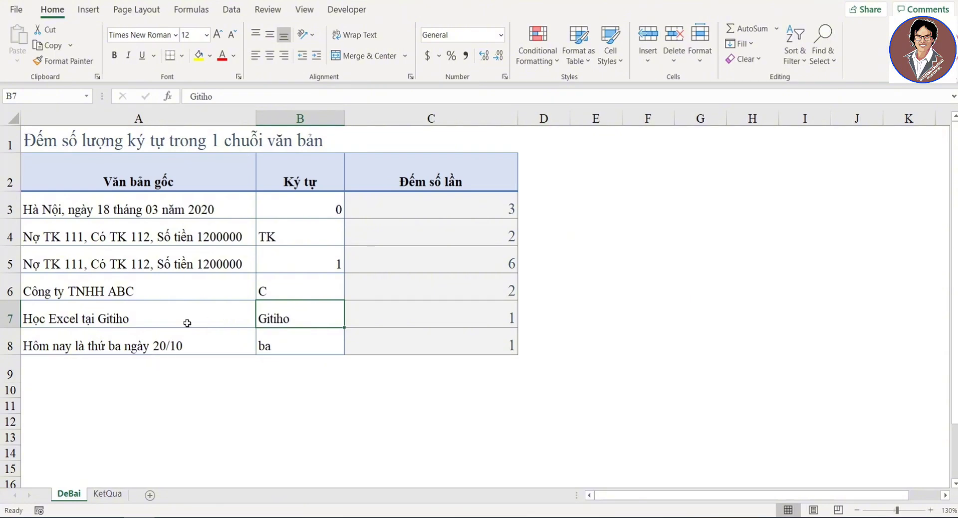
click(505, 321)
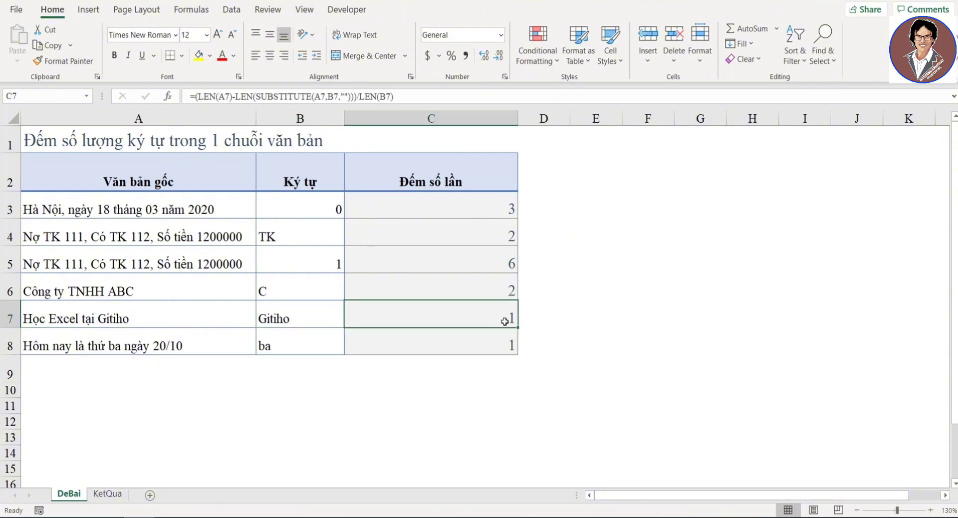
click(114, 316)
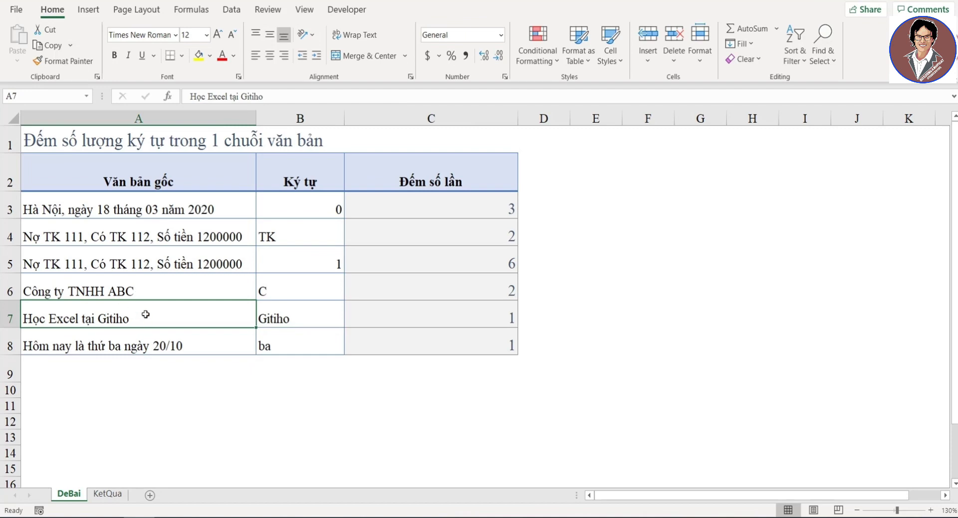
click(298, 263)
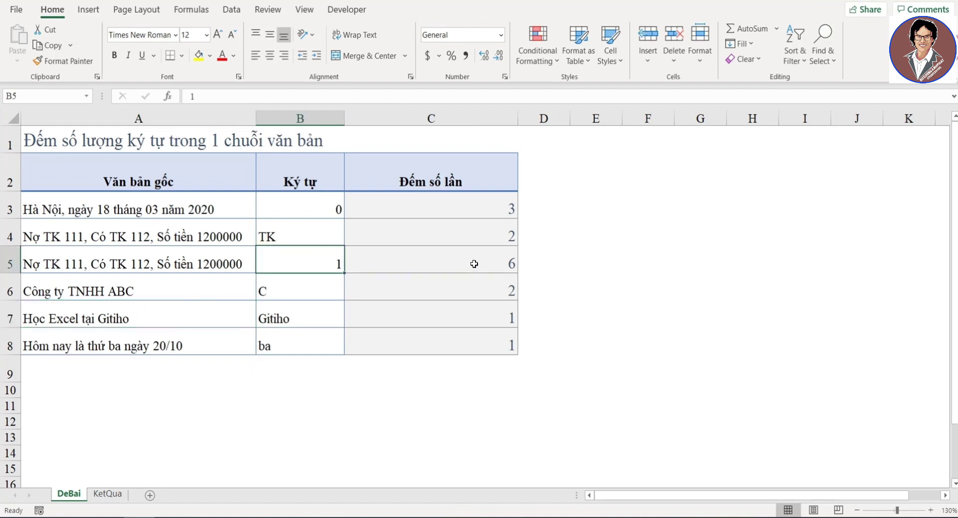
click(474, 264)
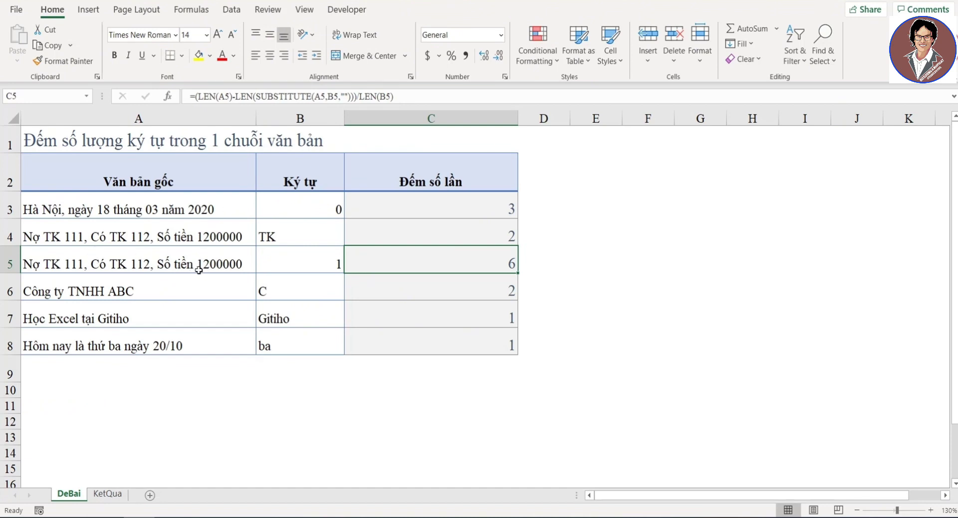
drag(457, 206, 138, 340)
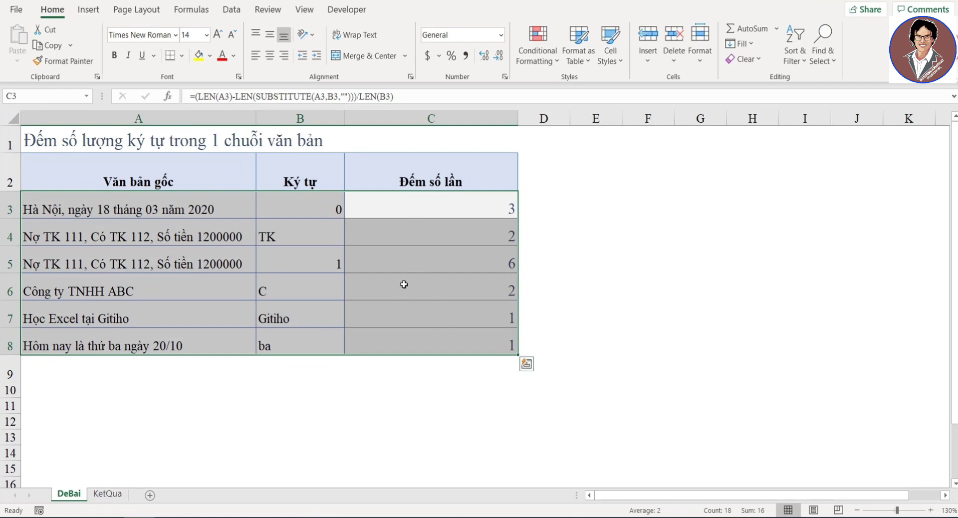
drag(314, 205, 295, 347)
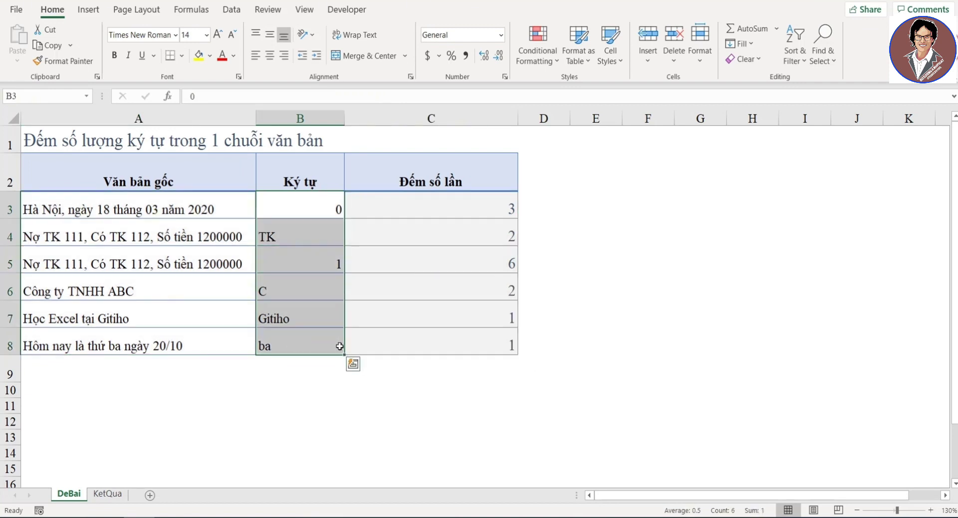